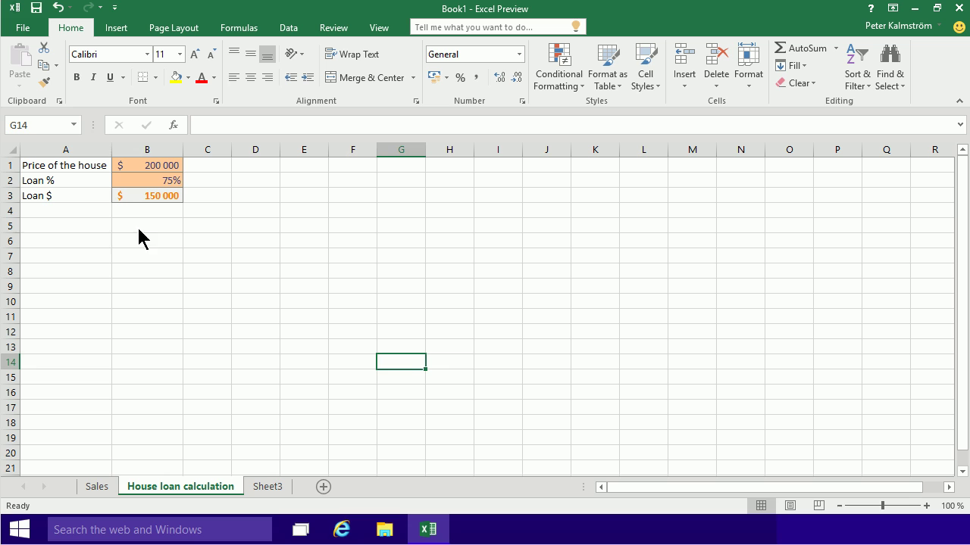
Add an Insurance label in A5 with a monthly amount of 50 in B5.
click(89, 226)
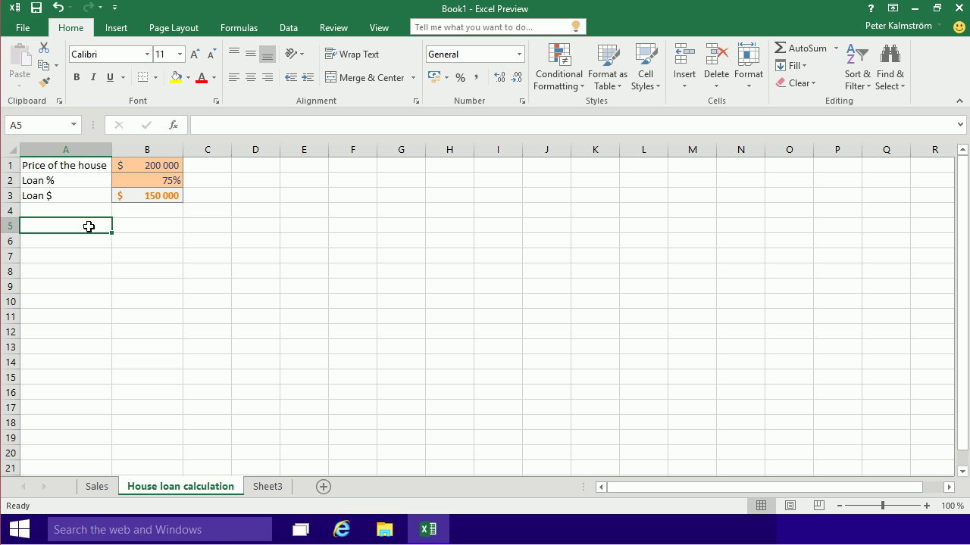
text(In)
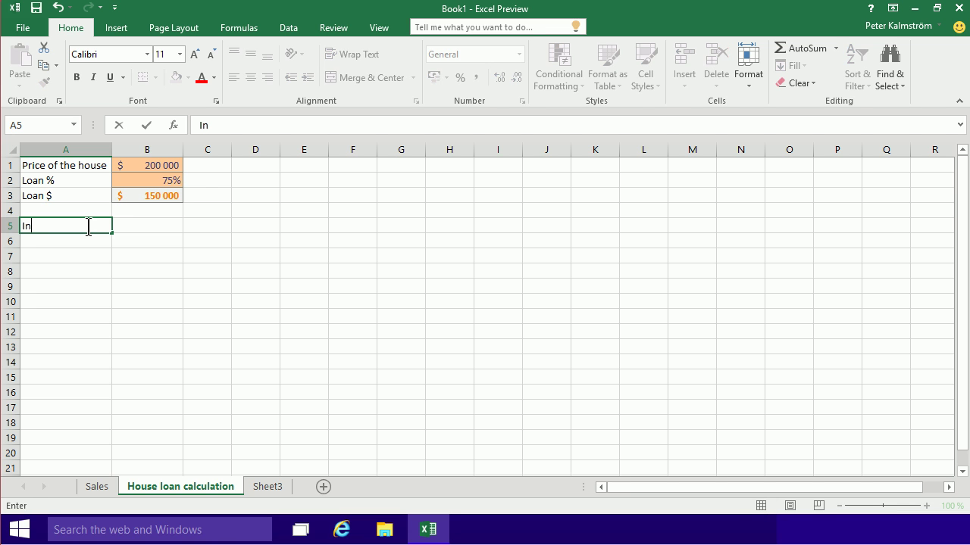
text(surance)
key(Tab)
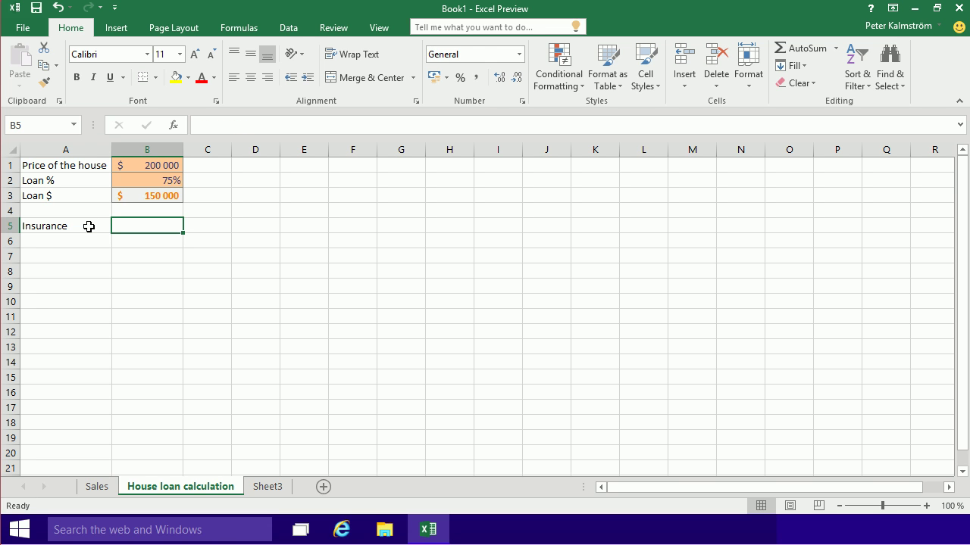
text(50)
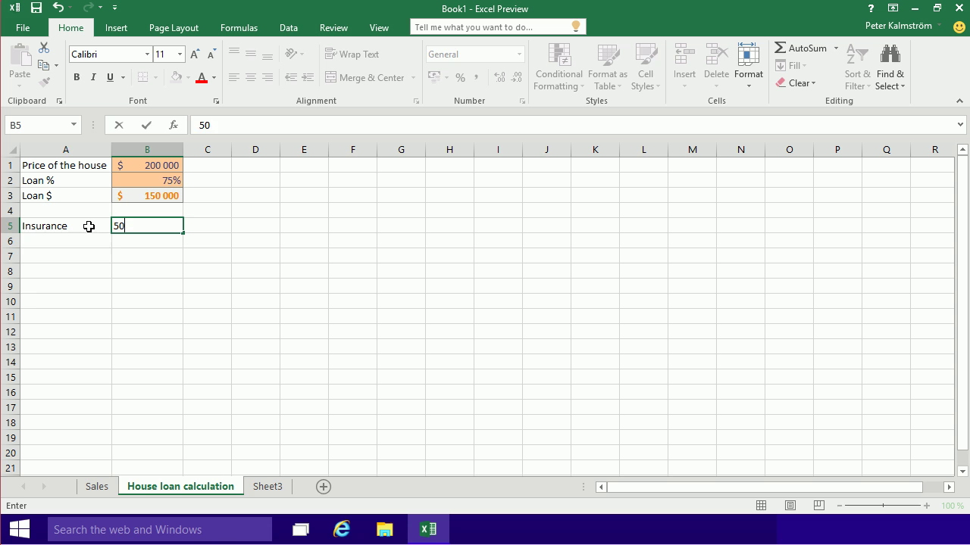
key(Return)
click(88, 226)
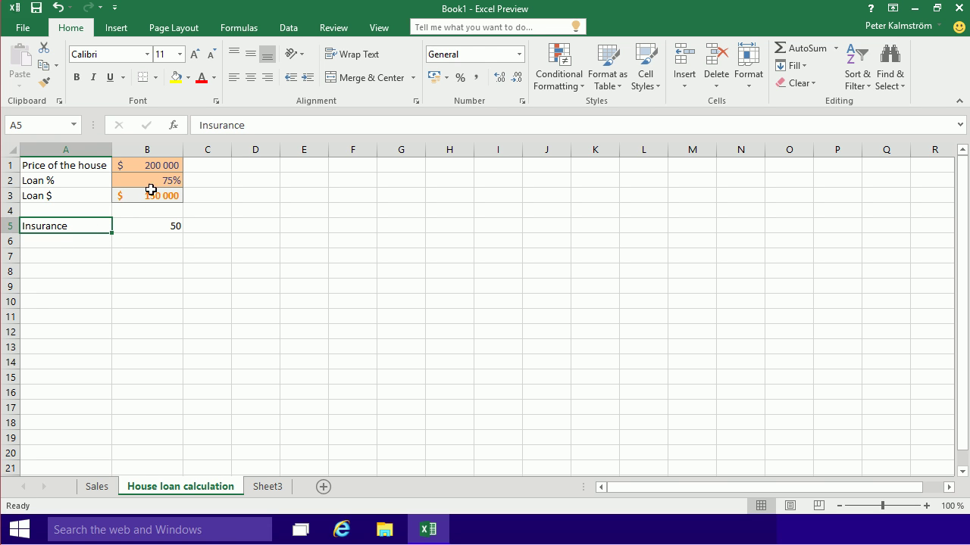
Format-paint the house price cell B1's dollar Accounting format and orange fill onto B5.
click(161, 165)
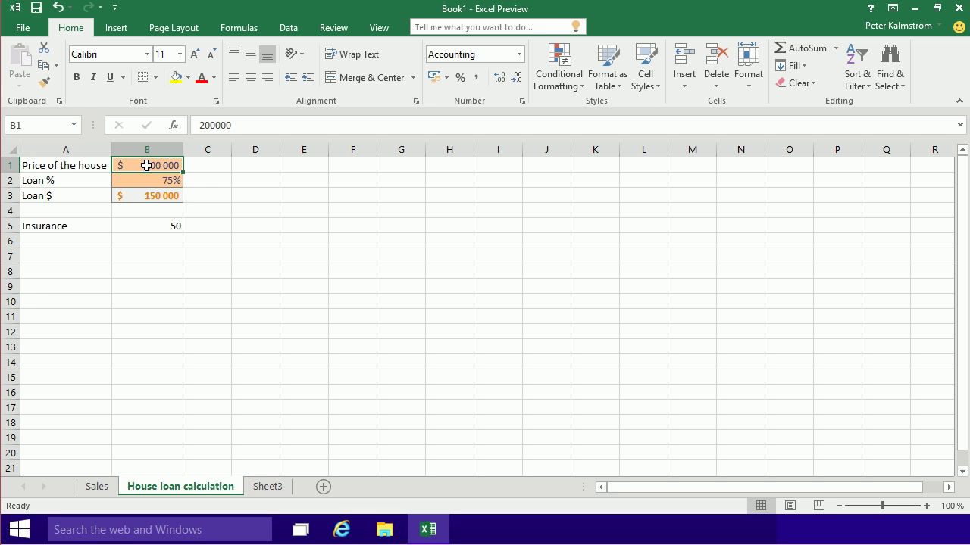
click(45, 82)
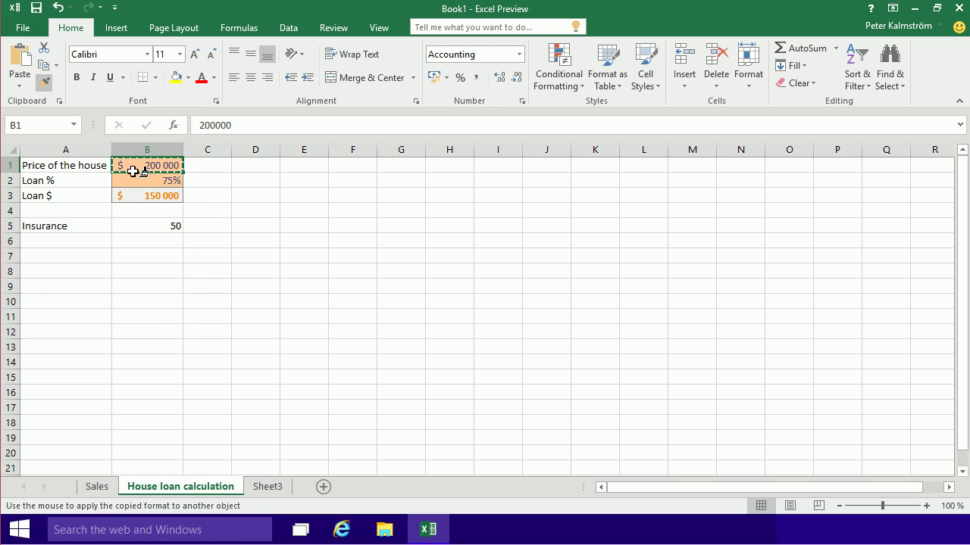
click(162, 226)
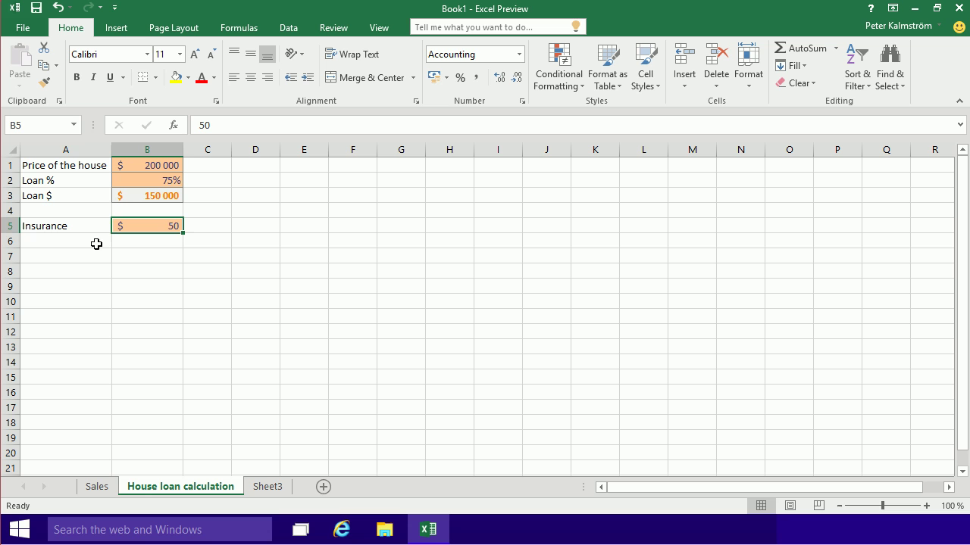
click(91, 243)
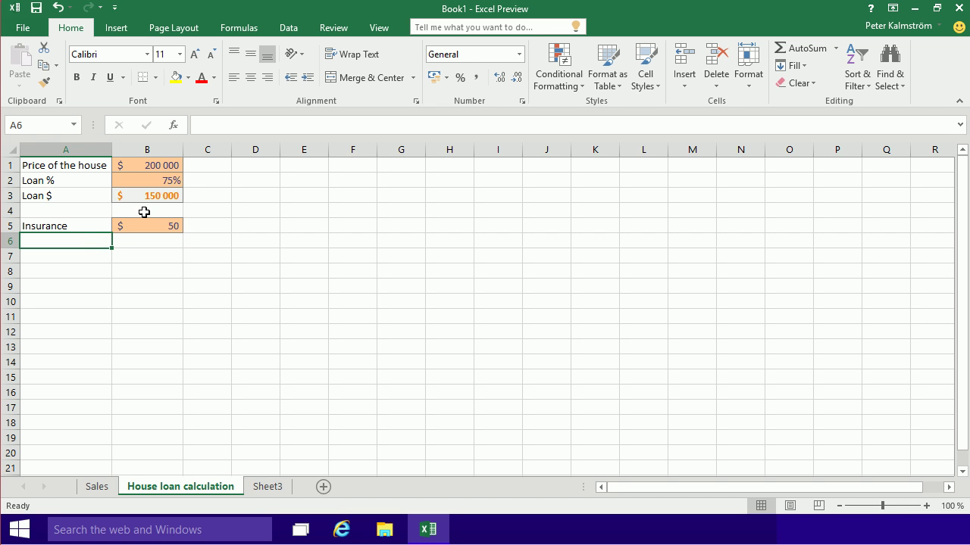
Type the heading Monthly into cell B4.
click(144, 212)
text(M)
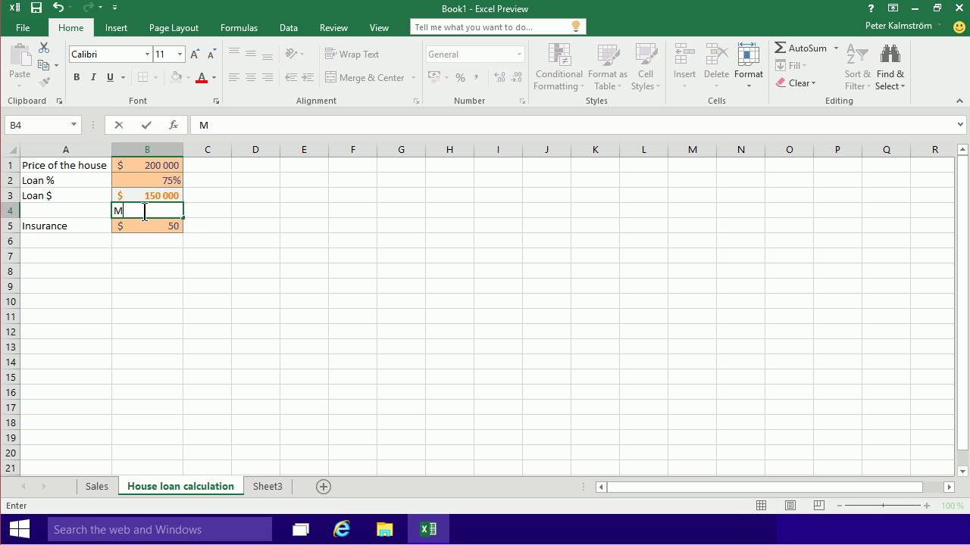
text(onthly)
key(Return)
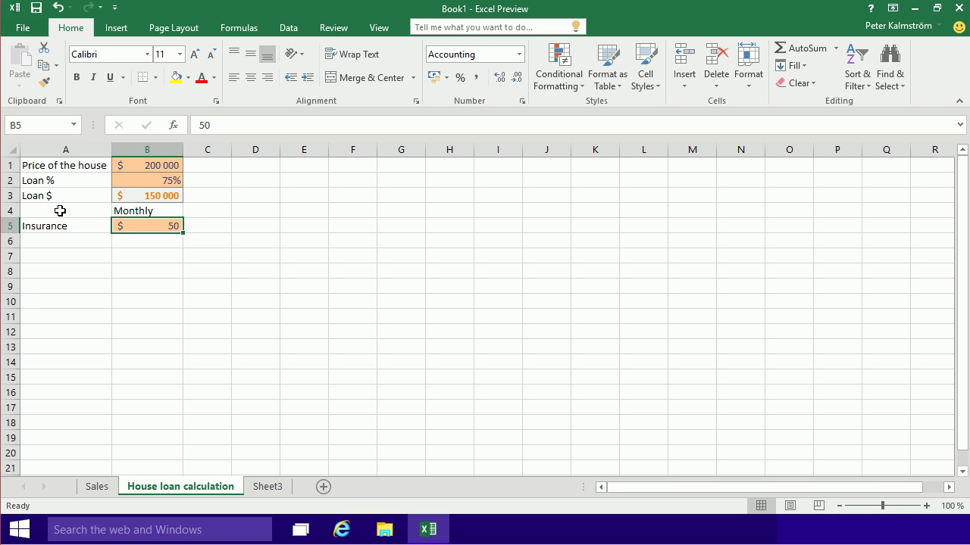
Select the Monthly and Insurance block, try moving it down, then leave it in place.
drag(60, 211, 153, 230)
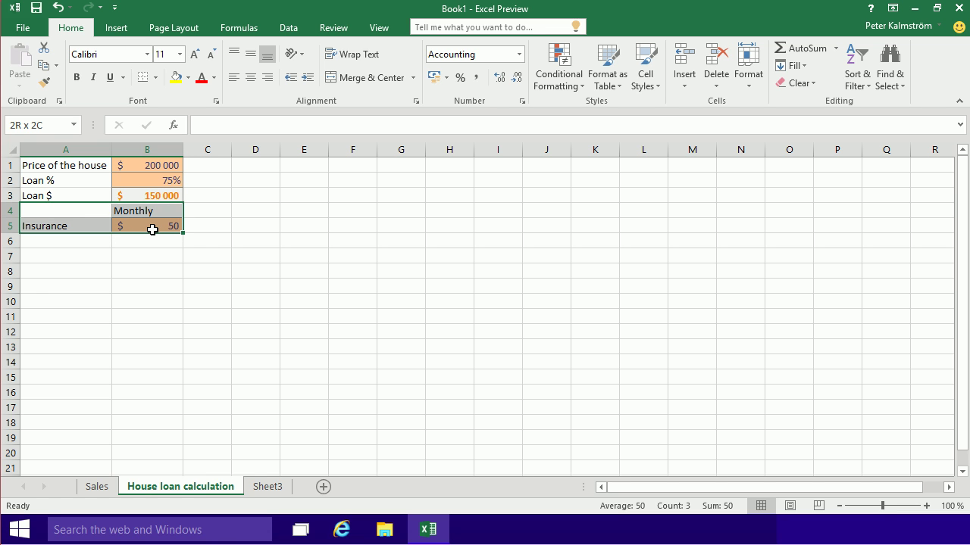
click(160, 256)
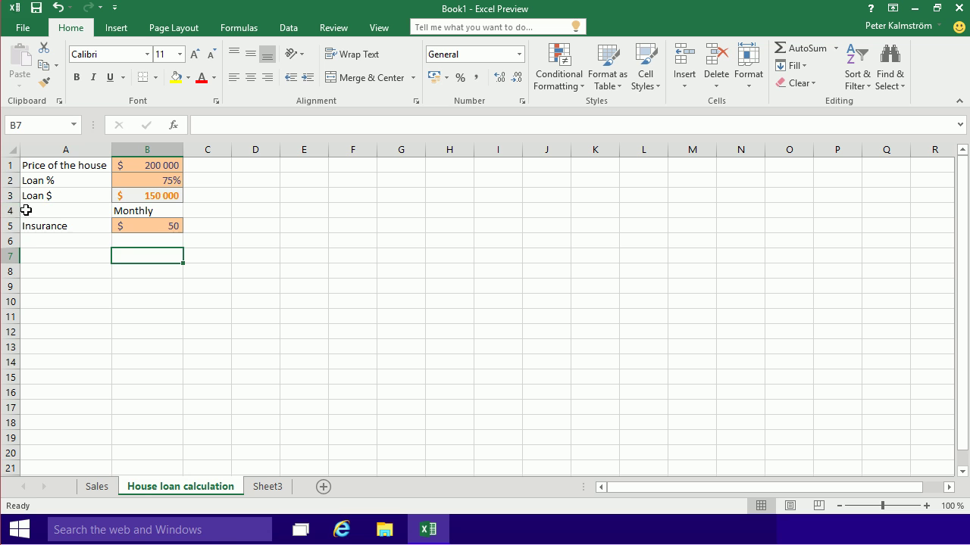
drag(59, 210, 157, 234)
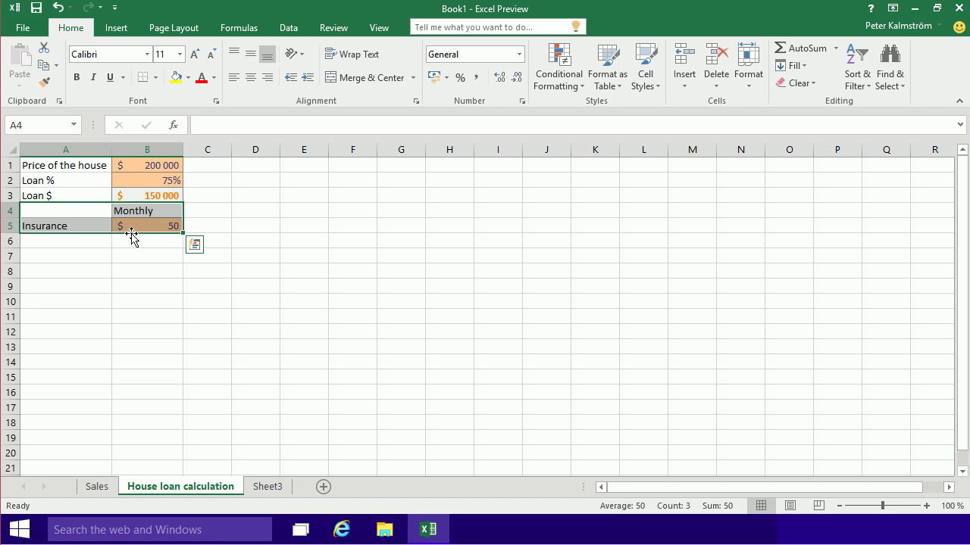
mouse_move(131, 235)
mouse_down()
mouse_move(134, 259)
mouse_move(132, 234)
mouse_up()
click(54, 210)
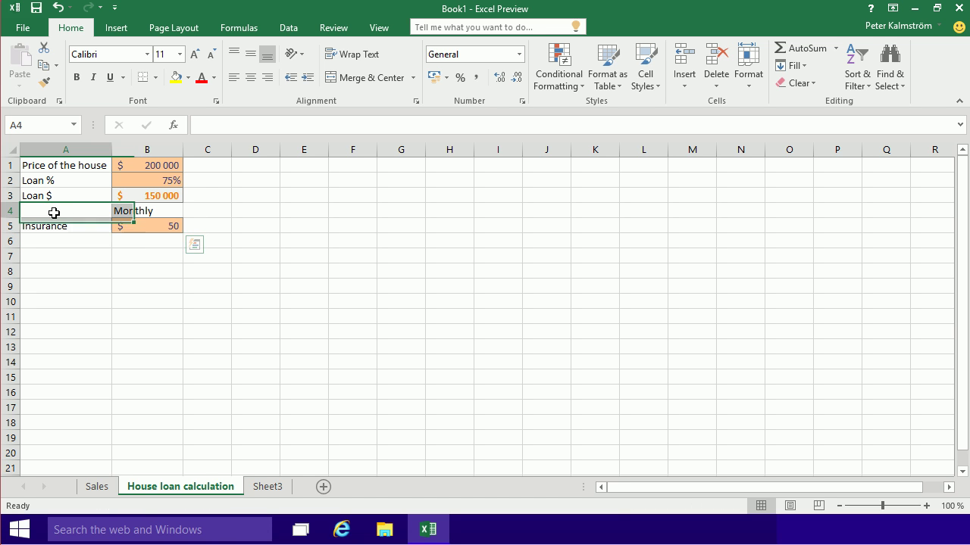
Insert a blank row above the Monthly heading at row 4.
right_click(10, 210)
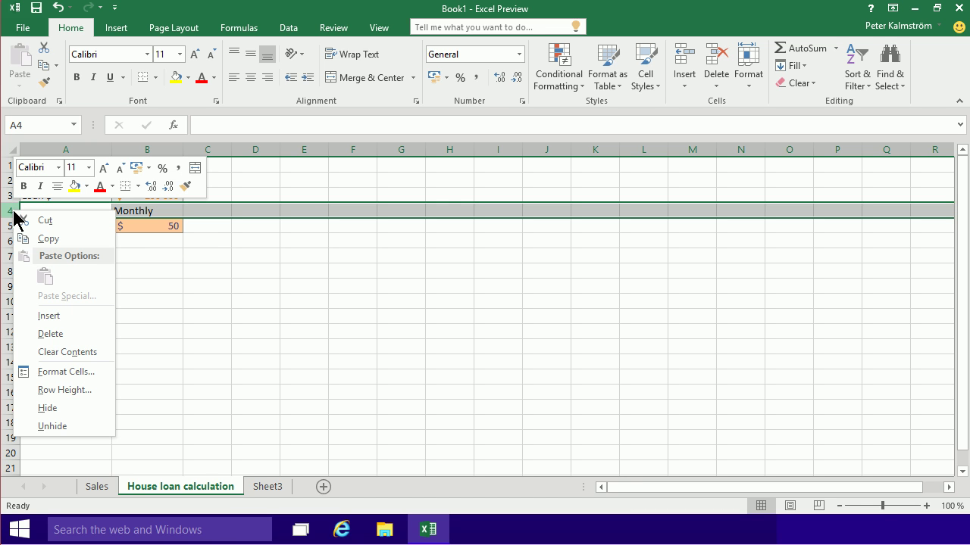
click(58, 316)
click(130, 268)
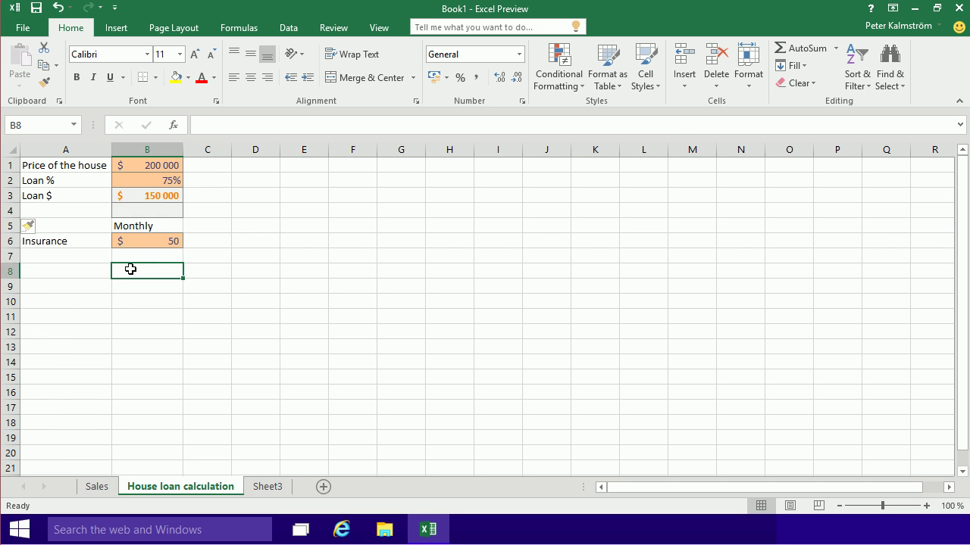
click(201, 218)
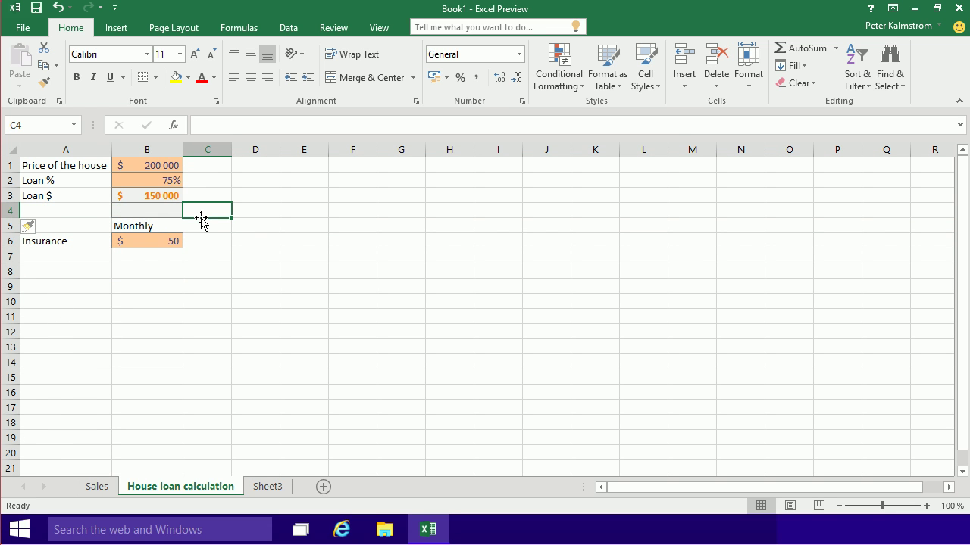
click(173, 212)
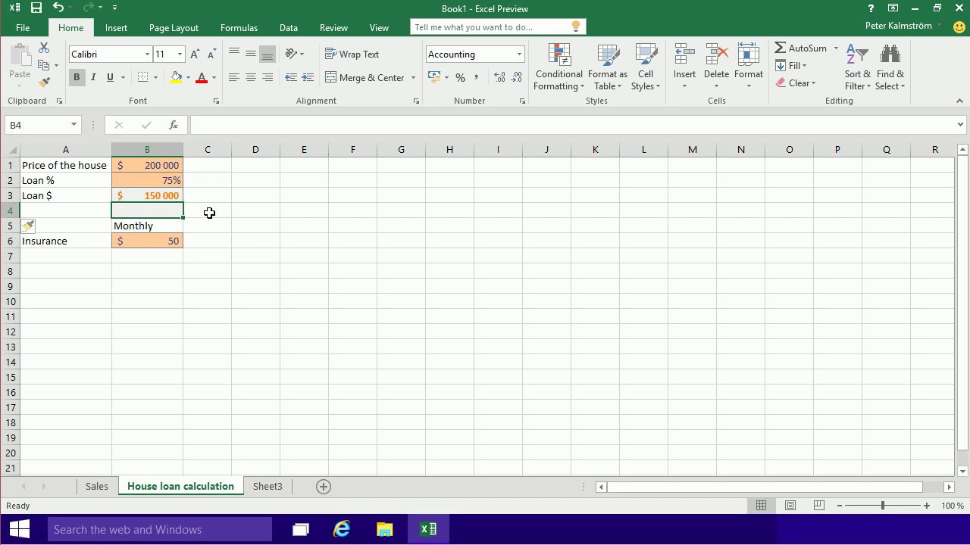
Format-paint A4's plain formatting onto B4 to remove its leftover grey fill.
click(91, 211)
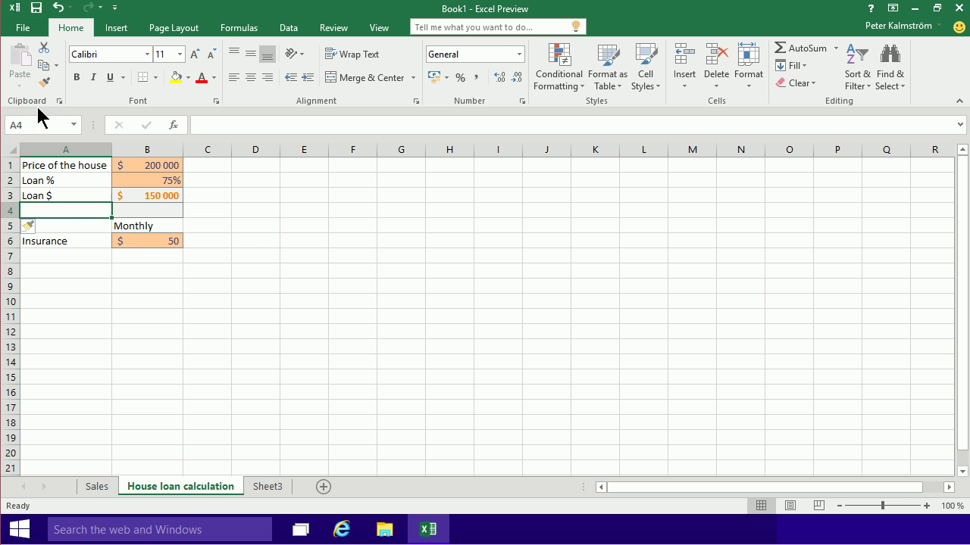
click(45, 83)
click(152, 210)
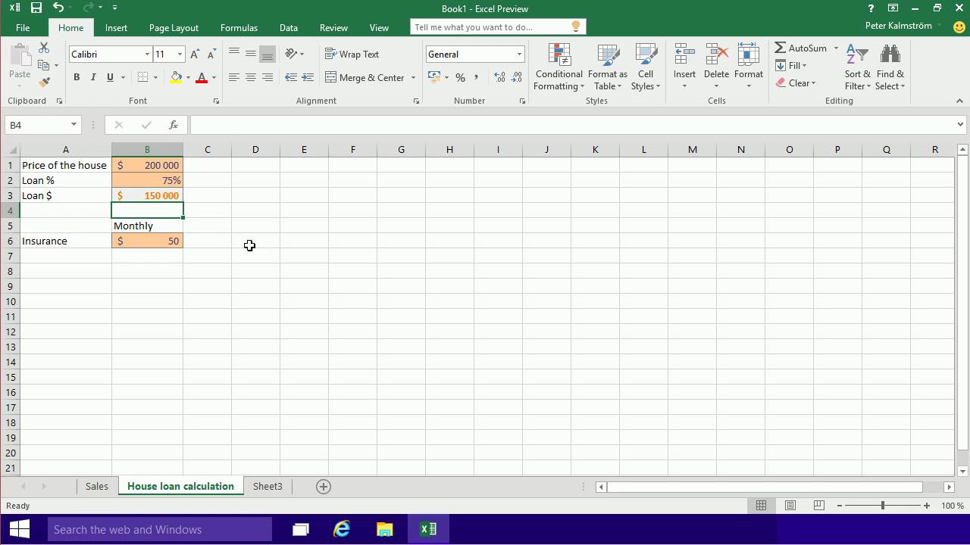
click(220, 230)
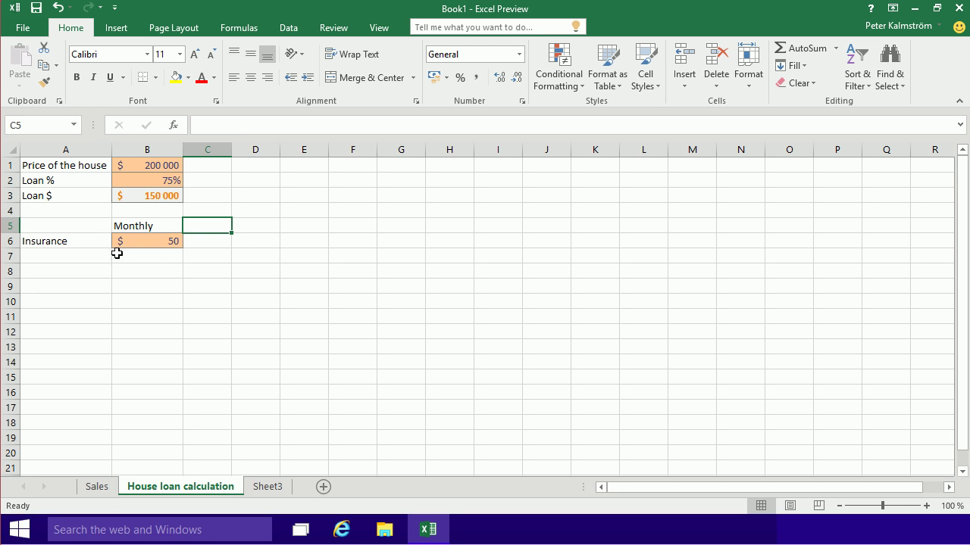
click(76, 260)
Type the heading Yearly into cell C5.
click(213, 227)
text(Yearly)
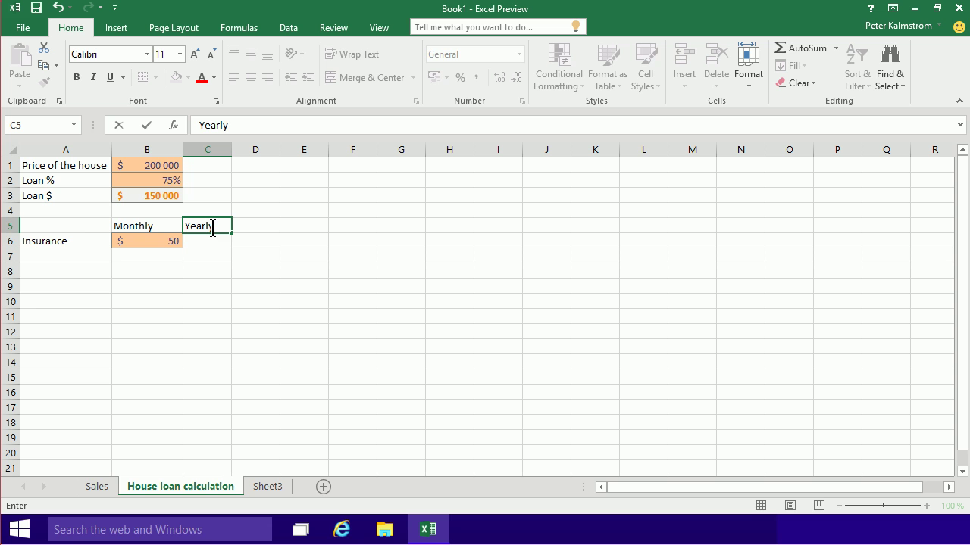
key(Return)
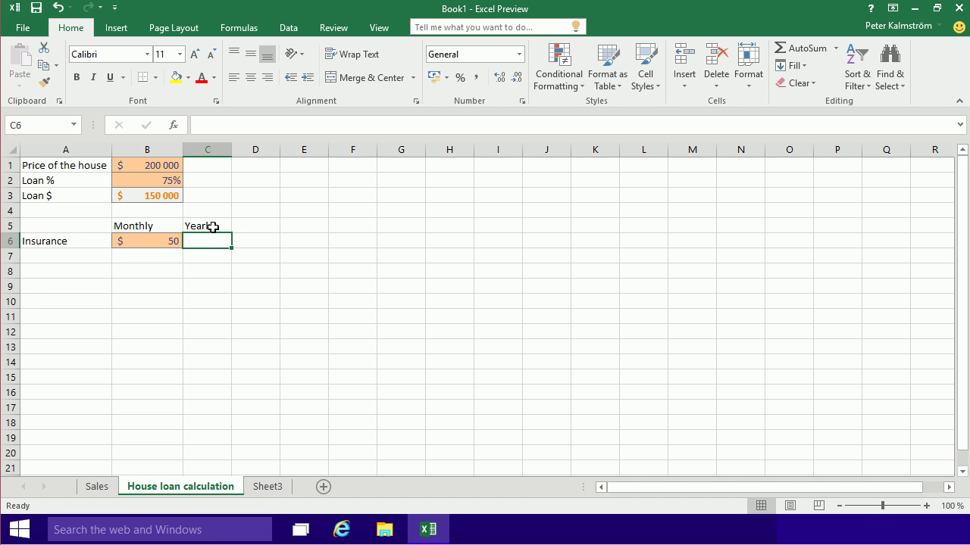
Enter the formula =B6*12 in C6, giving the Insurance yearly amount.
text(=)
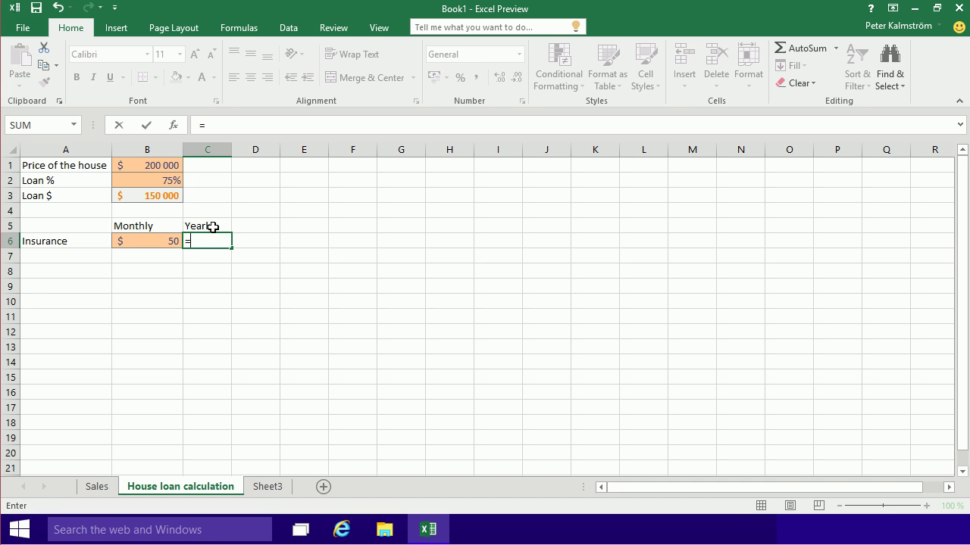
key(Left)
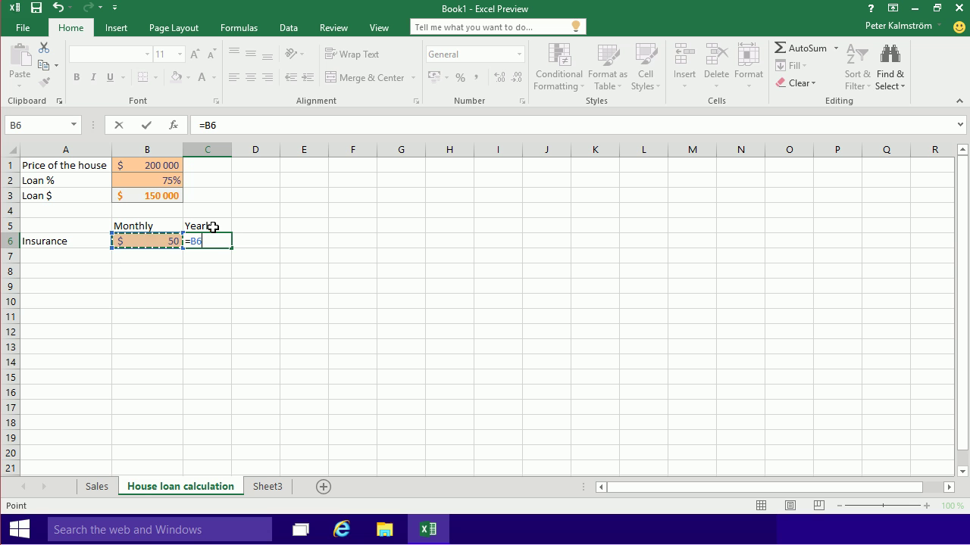
text(*b)
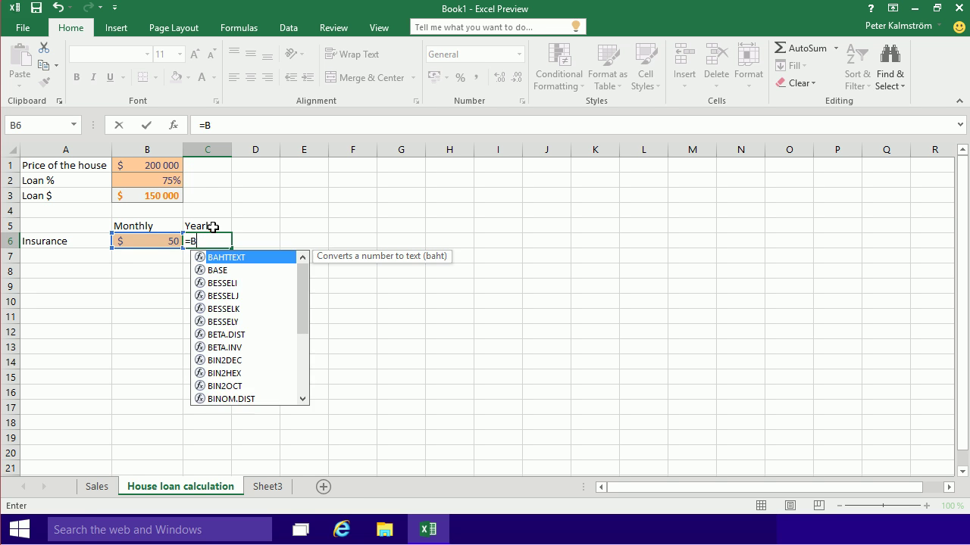
key(BackSpace)
key(BackSpace)
key(BackSpace)
key(BackSpace)
key(BackSpace)
text(=)
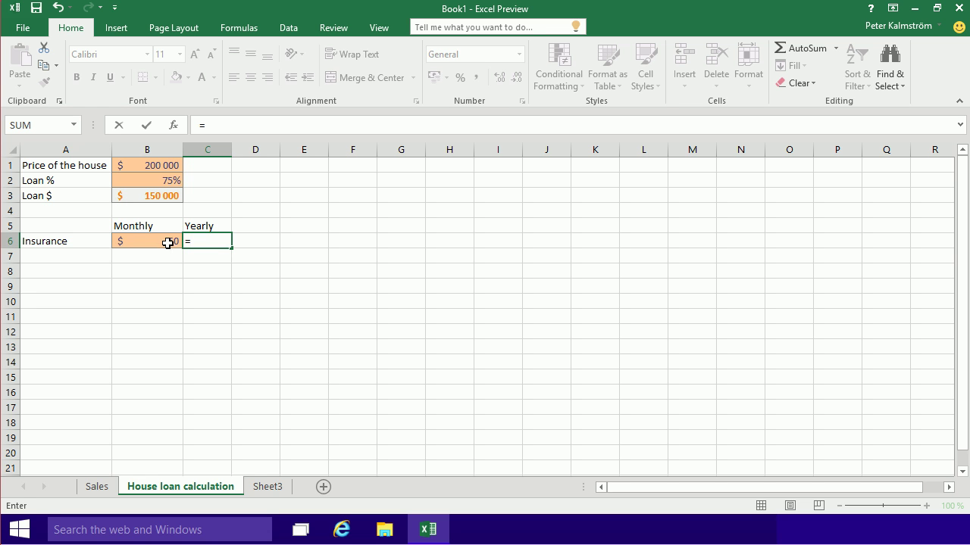
click(168, 242)
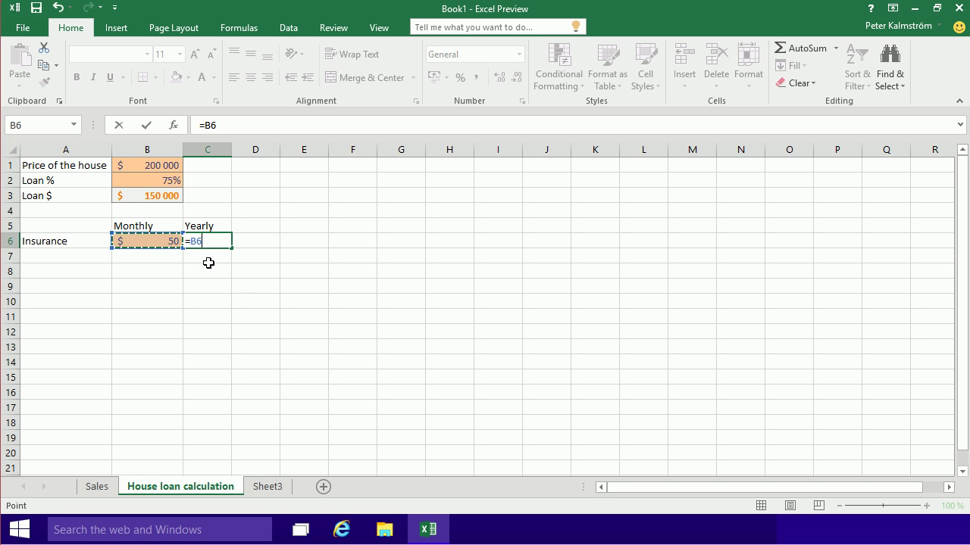
text(*)
text(12)
key(Return)
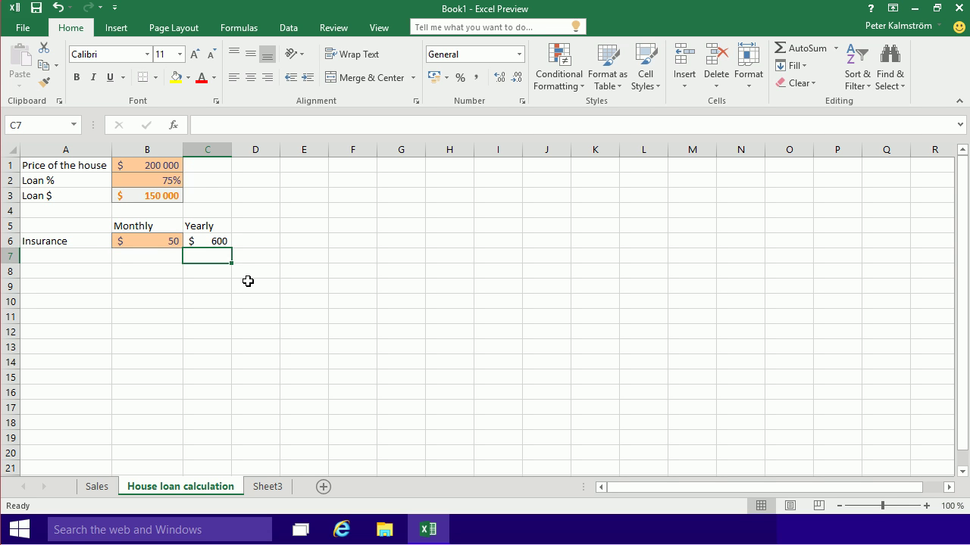
key(Up)
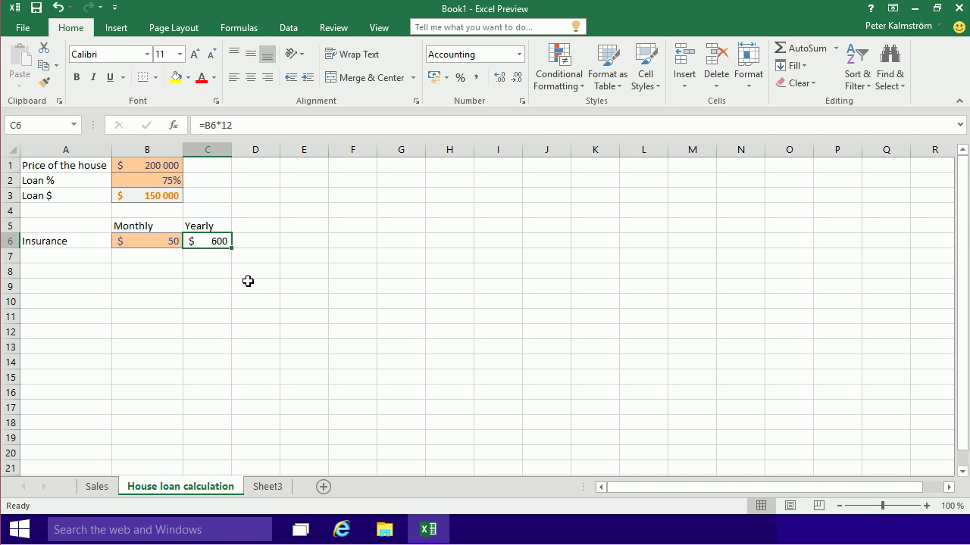
Apply the Calculation cell style to the $ 600 yearly result in C6.
click(659, 88)
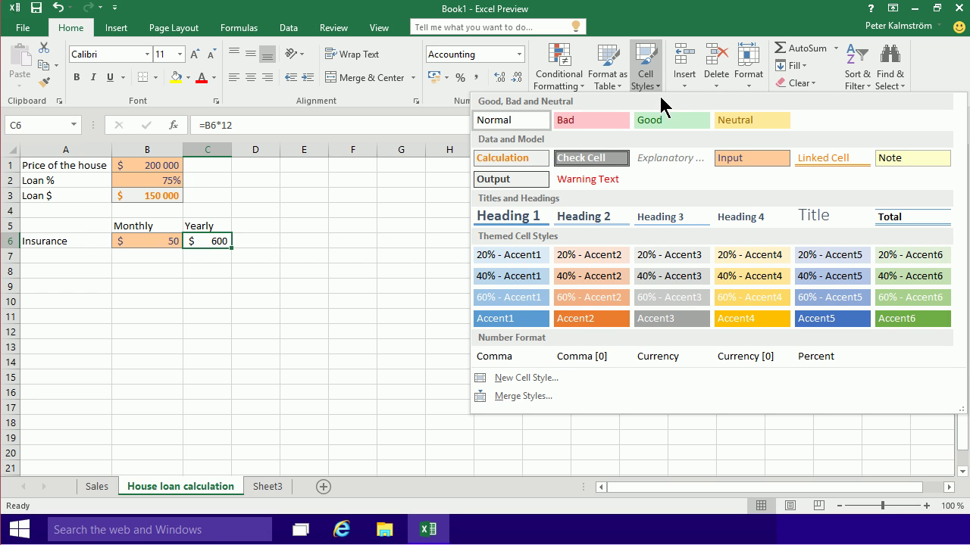
click(532, 171)
click(374, 257)
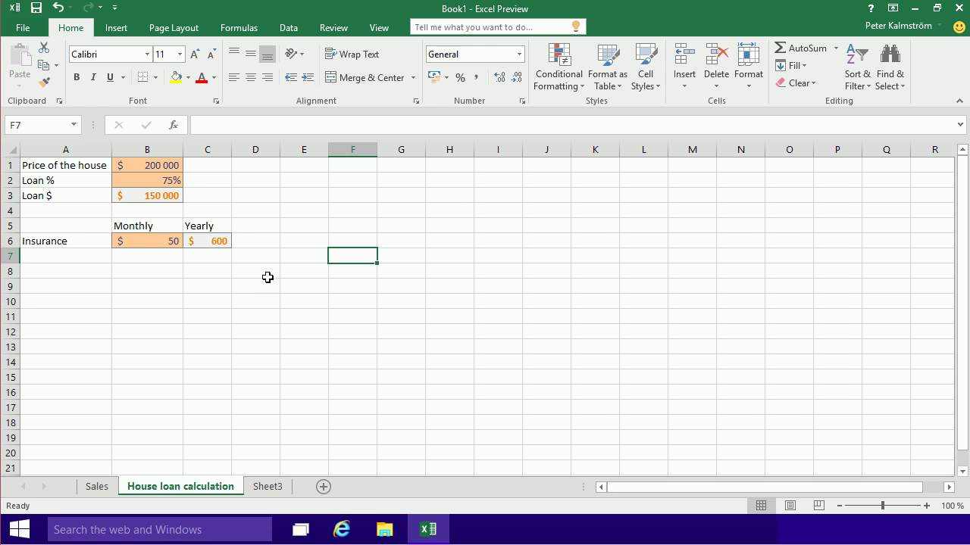
Add a Heating row in A7 with a monthly amount of 100 in B7.
click(84, 256)
text(Heating)
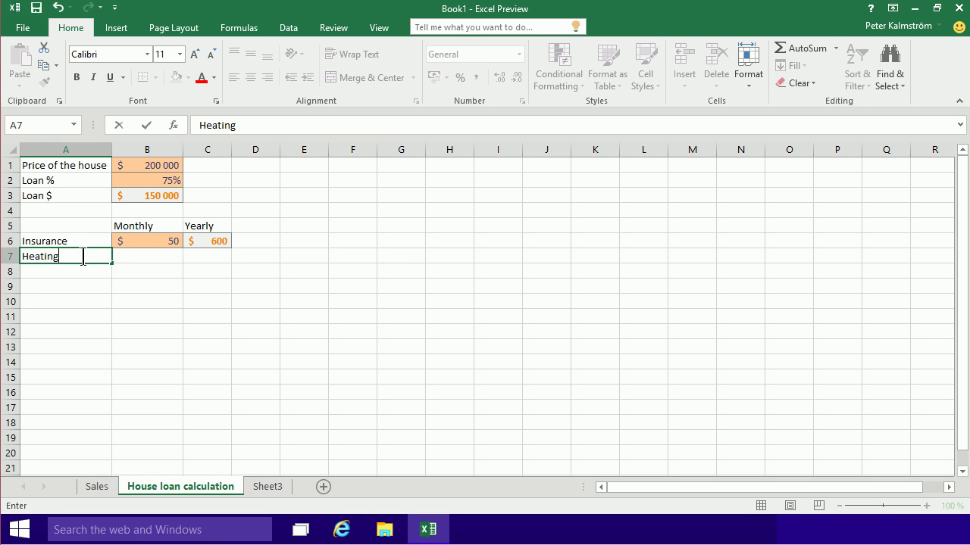
key(Tab)
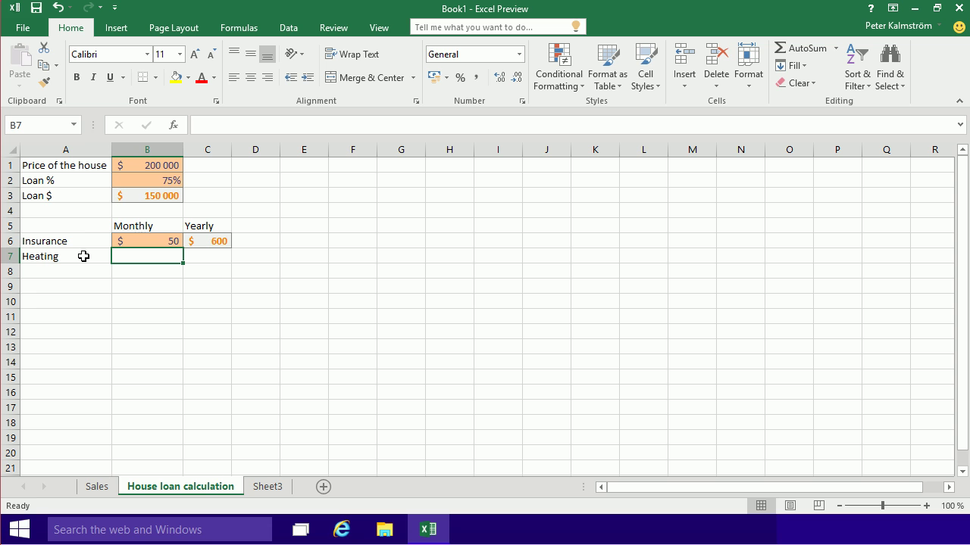
text(100)
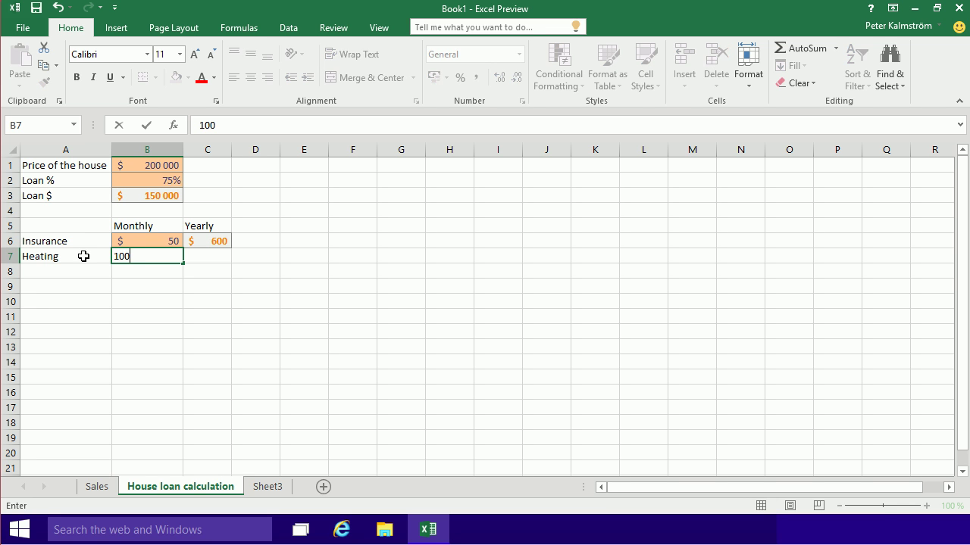
key(Return)
Format-paint the Insurance amount's dollar format from B6 onto B7.
click(163, 240)
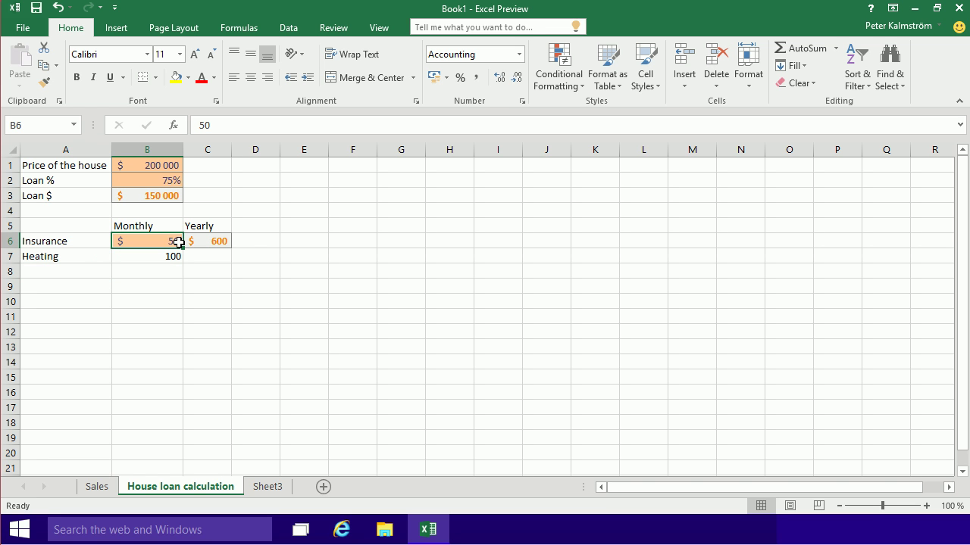
click(44, 81)
click(152, 257)
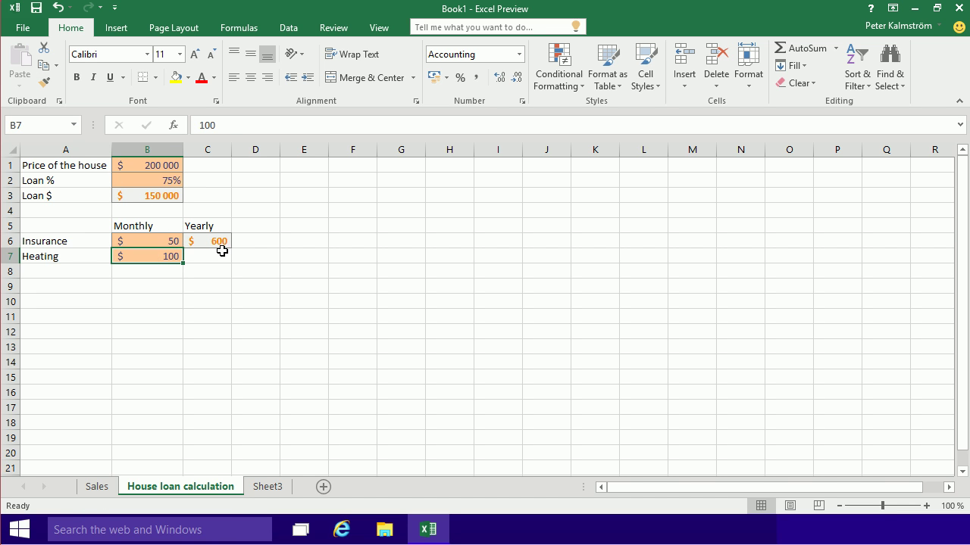
click(215, 237)
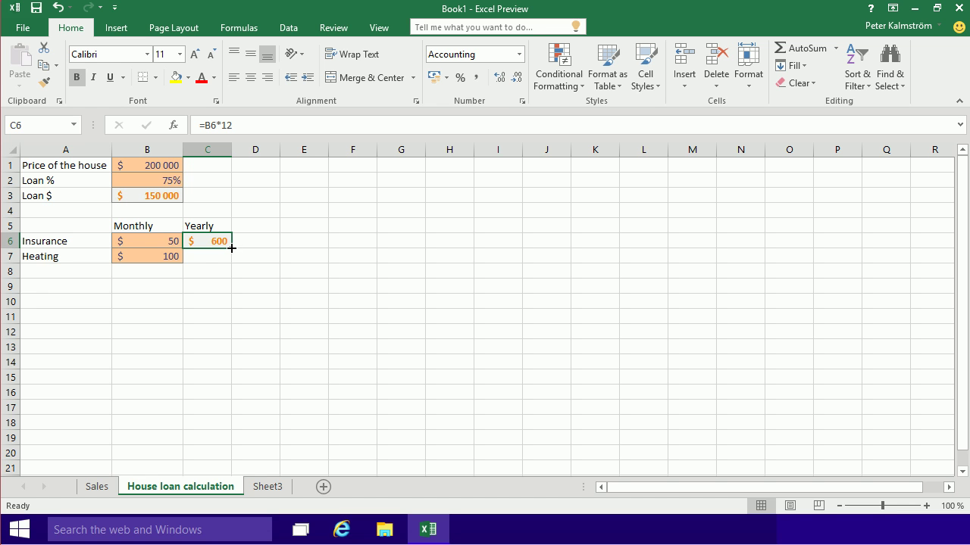
Fill the =B6*12 formula from C6 down to C7, showing $ 1 200 for Heating.
click(210, 255)
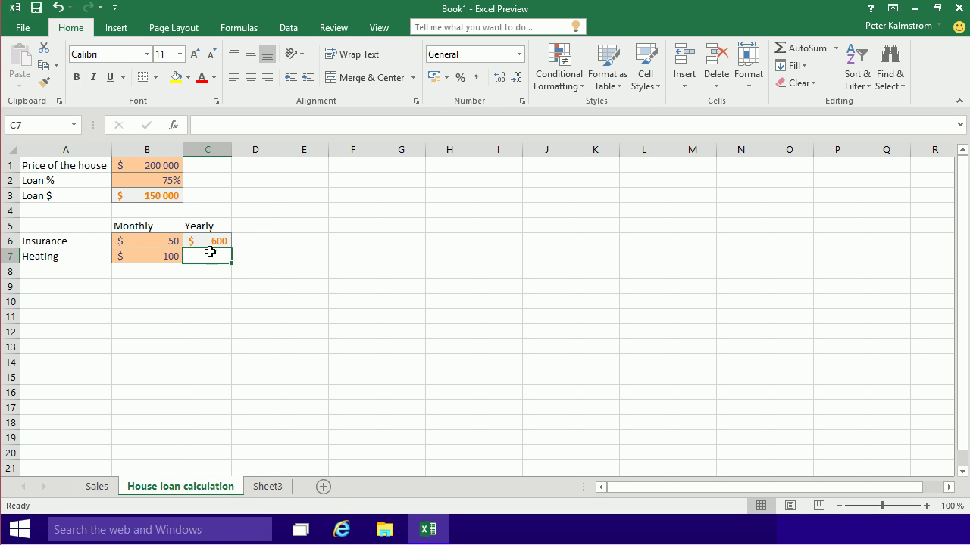
click(210, 243)
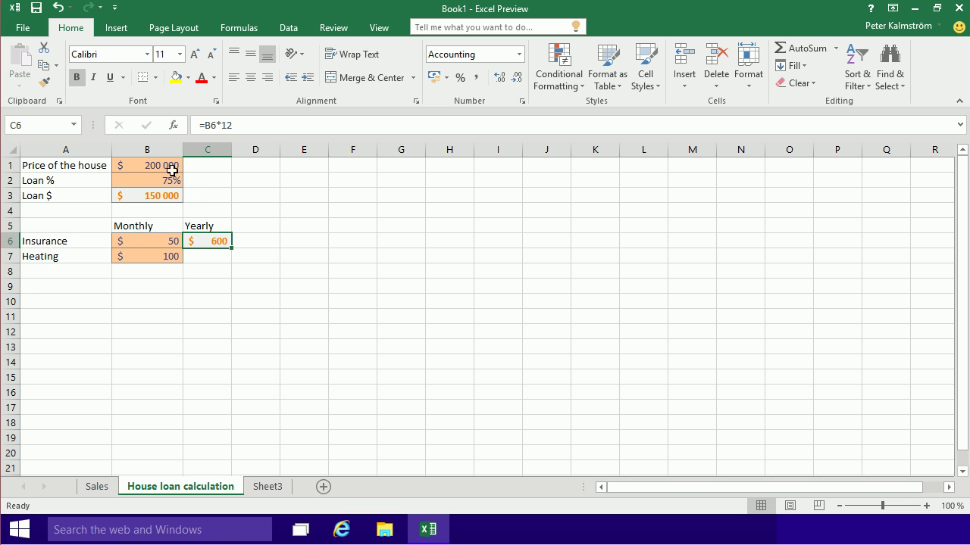
click(243, 125)
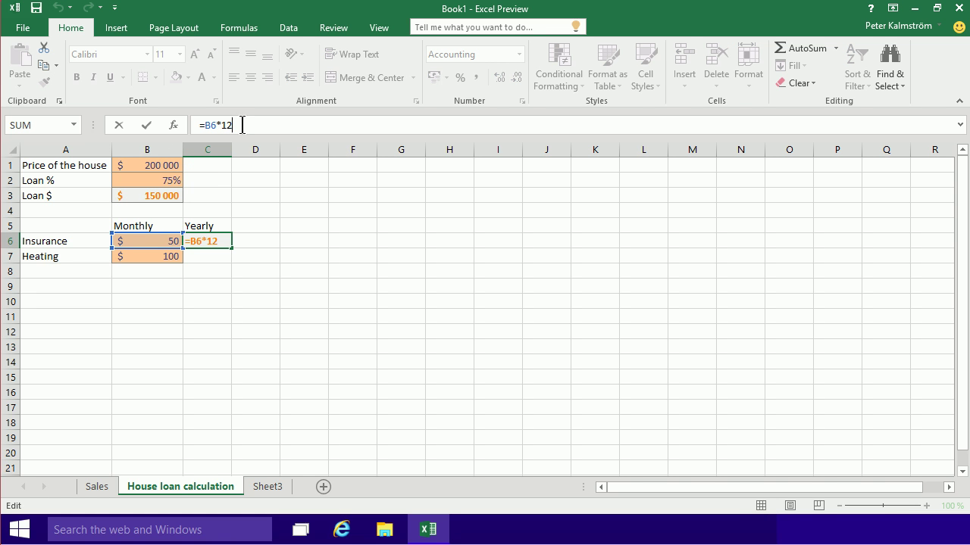
click(200, 258)
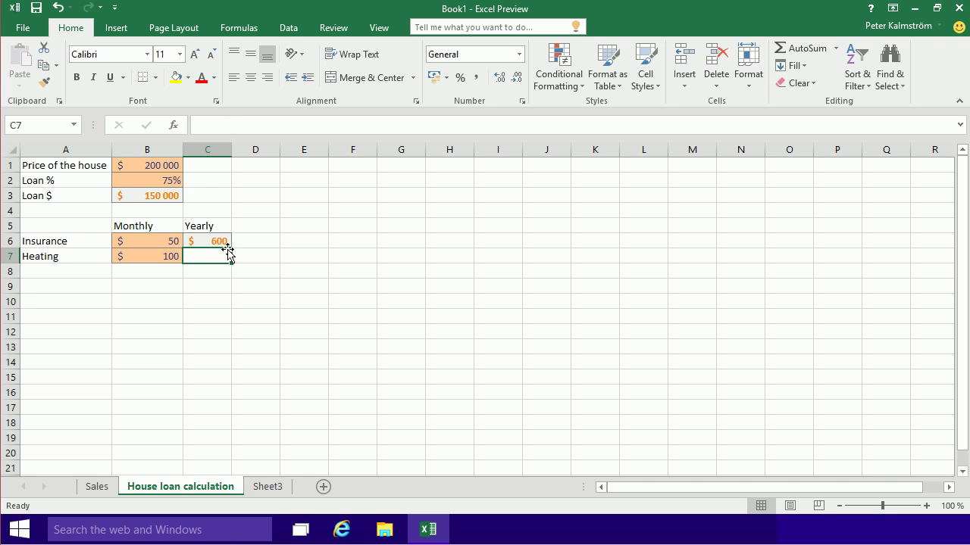
click(225, 244)
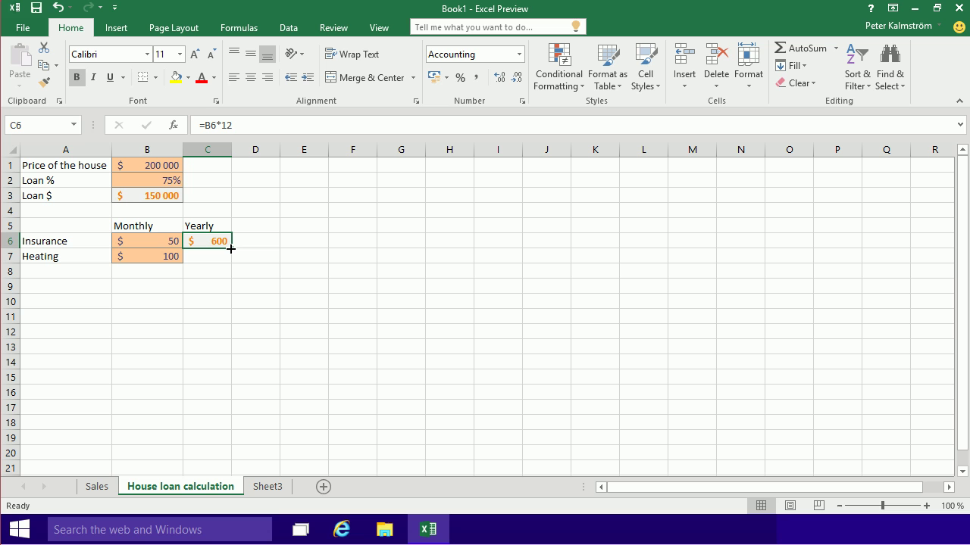
drag(231, 248, 231, 265)
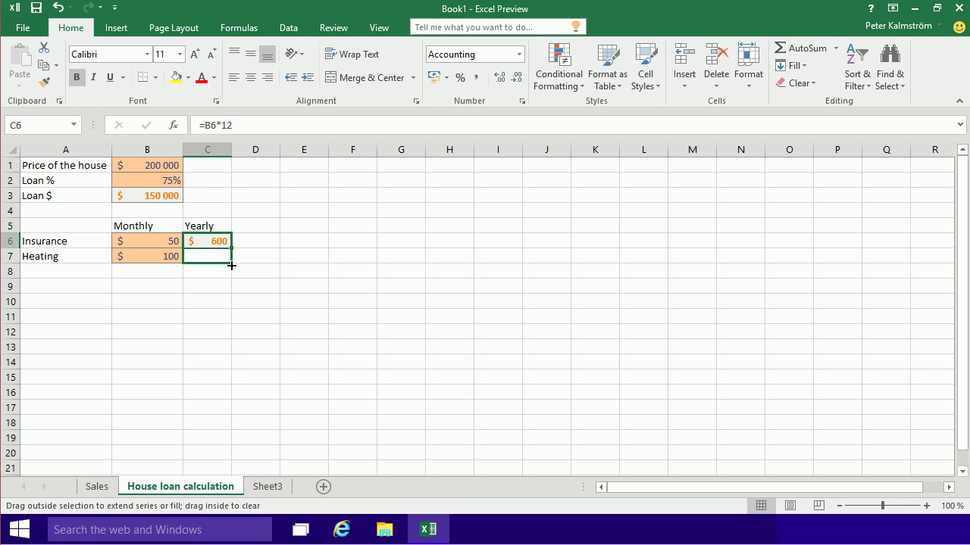
mouse_move(231, 265)
mouse_down()
mouse_move(227, 243)
mouse_move(233, 270)
mouse_up()
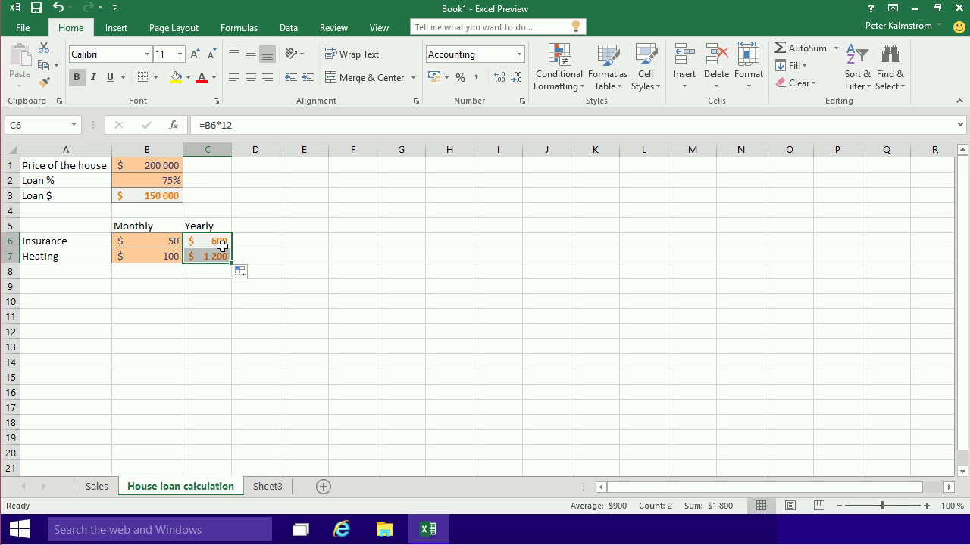
key(ctrl+z)
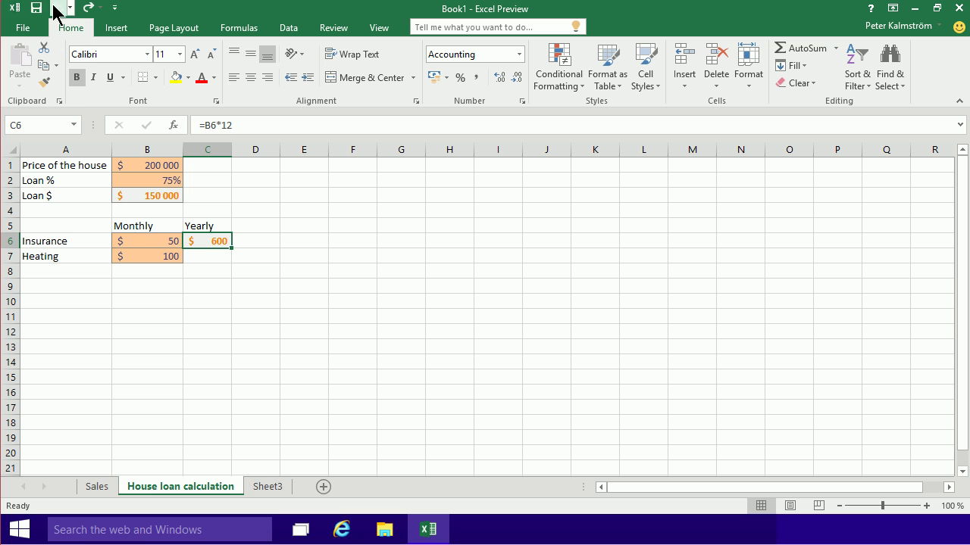
shift+click(223, 256)
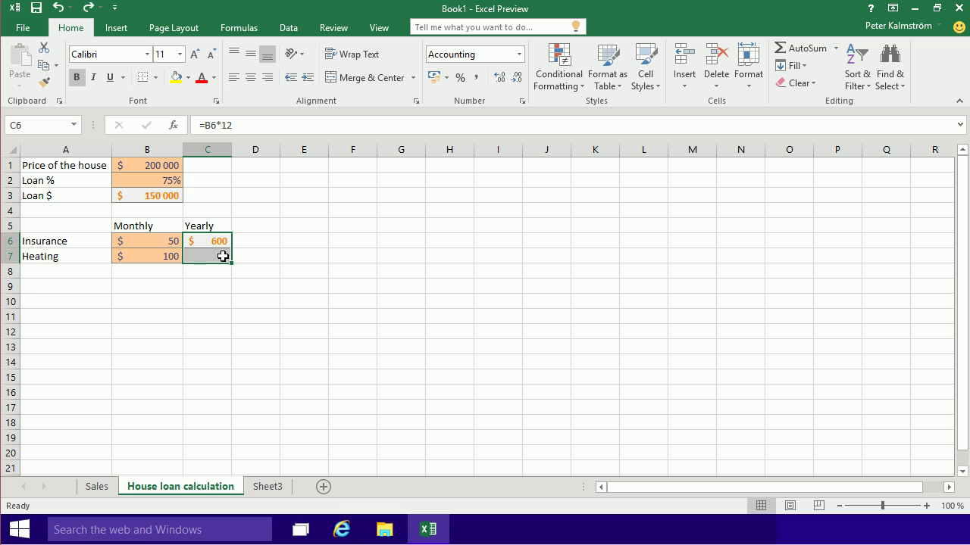
key(ctrl+d)
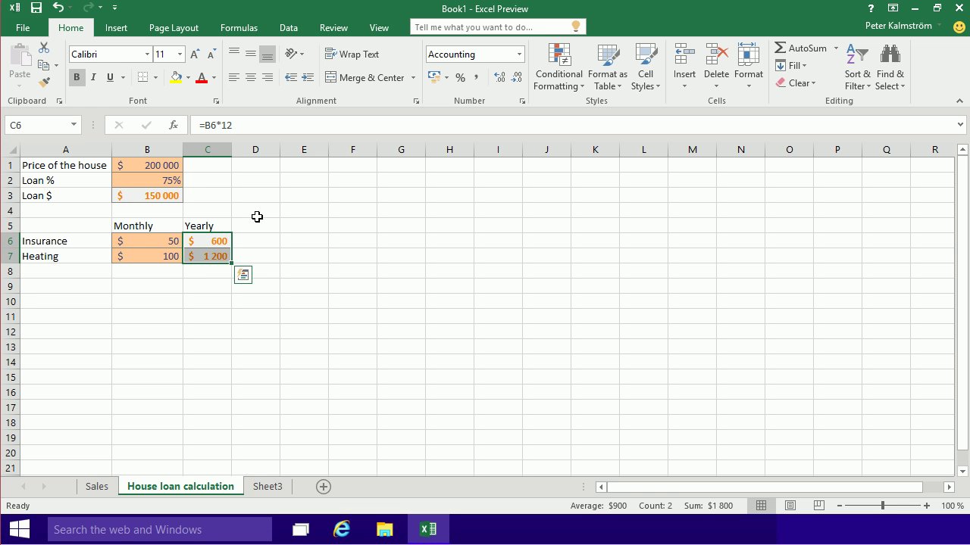
click(196, 272)
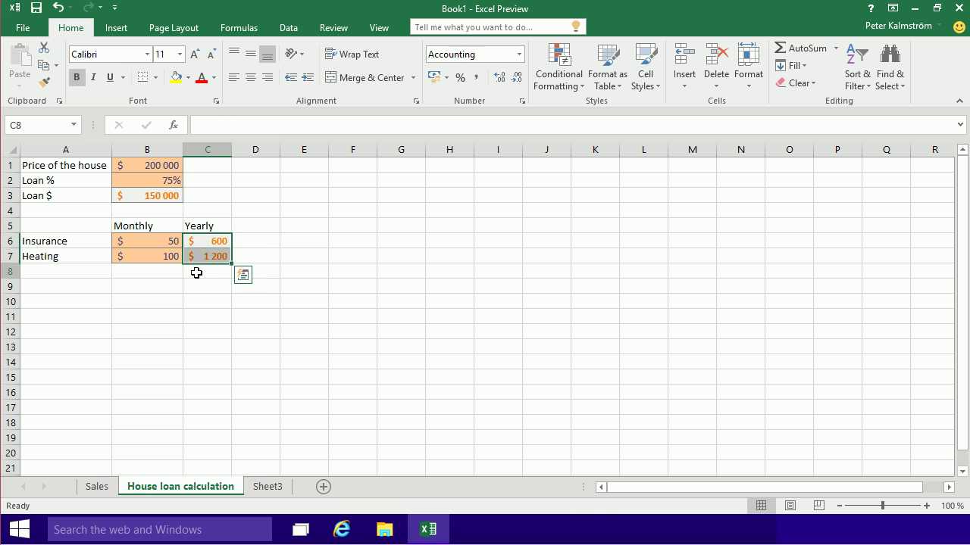
click(265, 240)
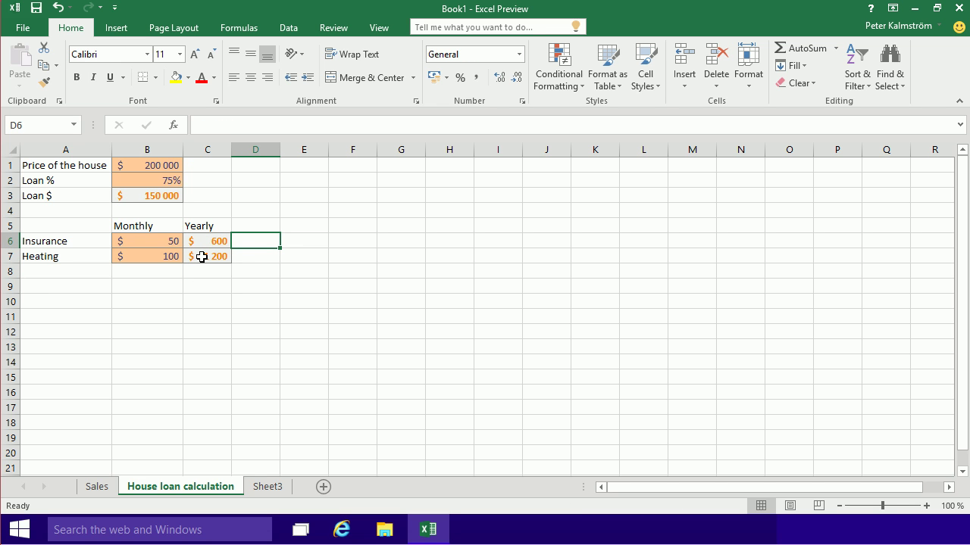